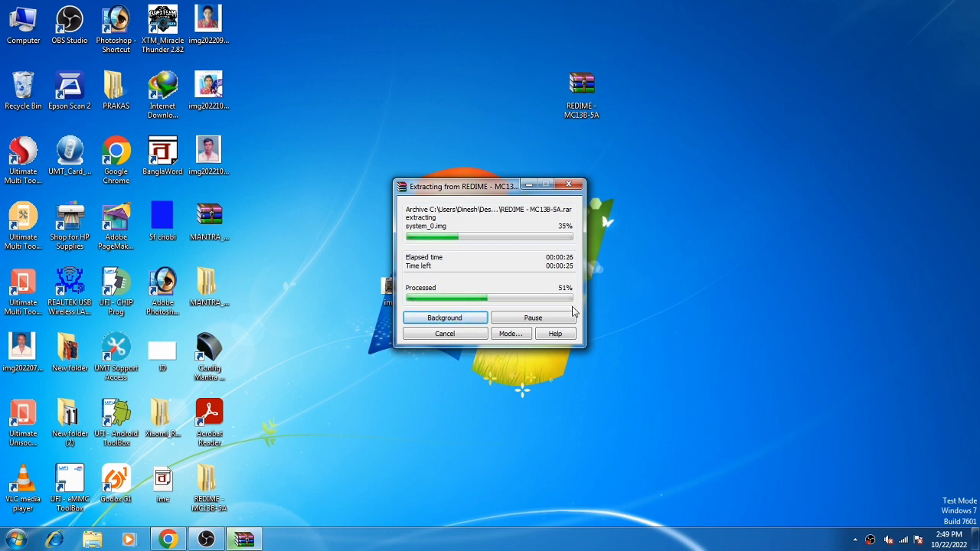
{"action": "left_click", "coordinate": [703, 187]}
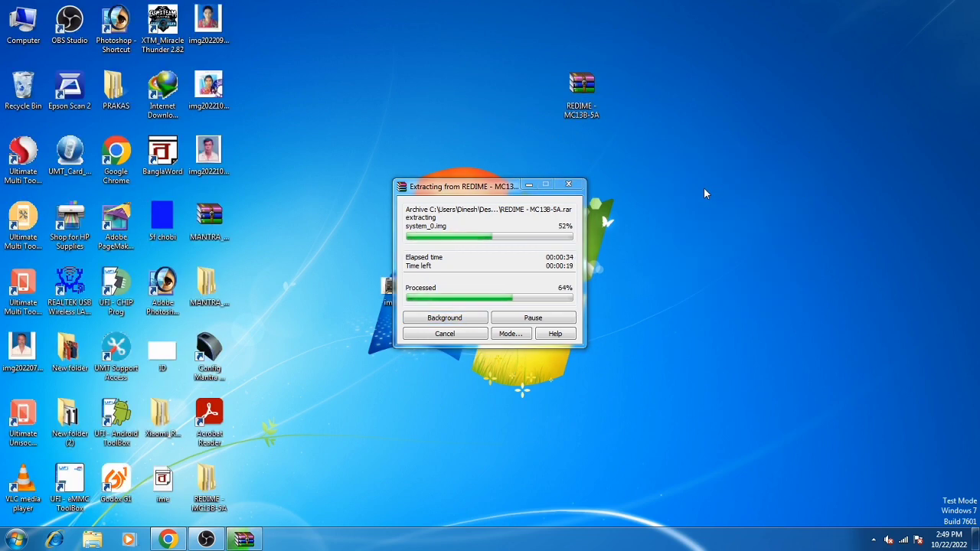
{"action": "right_click", "coordinate": [742, 103]}
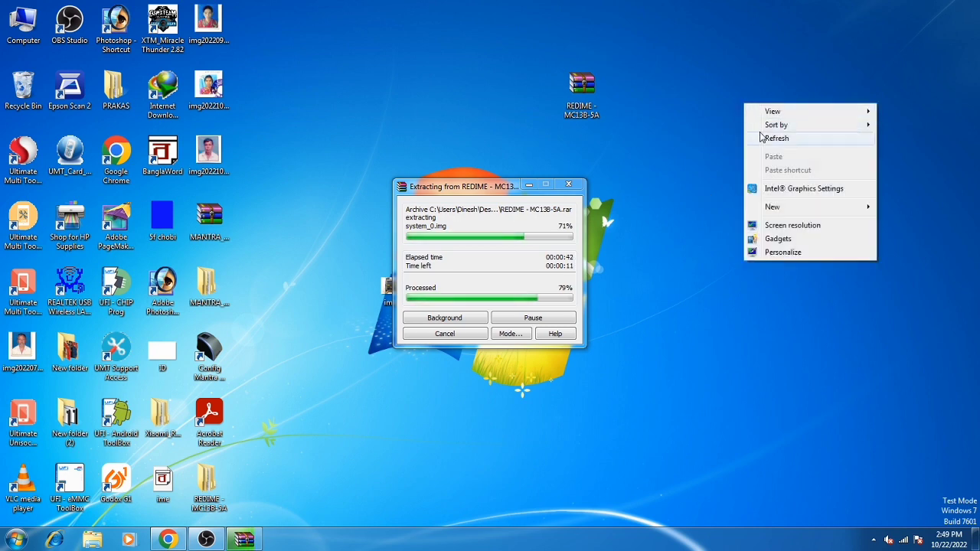
{"action": "left_click", "coordinate": [770, 136]}
{"action": "right_click", "coordinate": [736, 94]}
{"action": "left_click", "coordinate": [766, 129]}
{"action": "right_click", "coordinate": [752, 111]}
{"action": "left_click", "coordinate": [779, 145]}
{"action": "right_click", "coordinate": [760, 120]}
{"action": "left_click", "coordinate": [779, 153]}
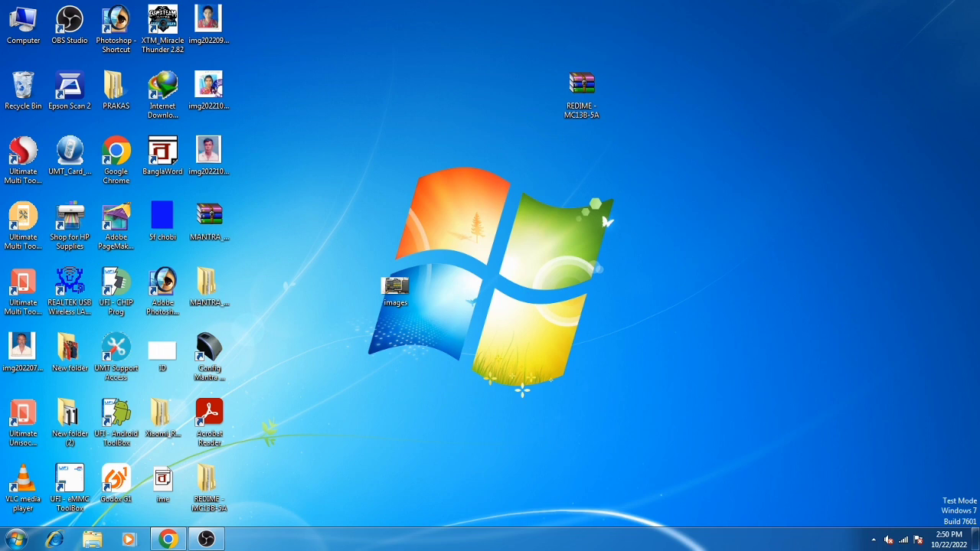
- Check the firmware files inside the extracted REDIME - MC13B-5A folder and place the folder beside its archive on the desktop
{"action": "left_click_drag", "start_coordinate": [214, 482], "coordinate": [641, 224]}
{"action": "double_click", "coordinate": [636, 222]}
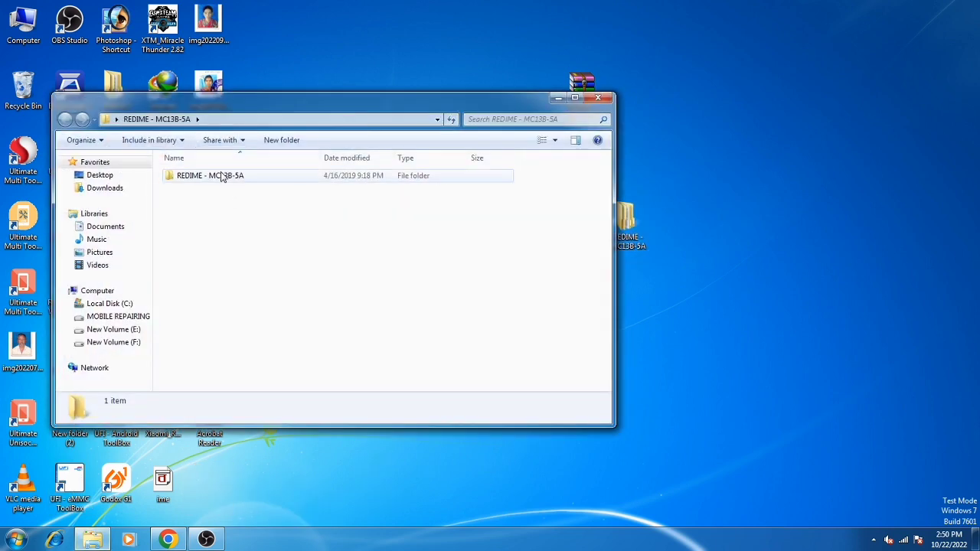
{"action": "double_click", "coordinate": [221, 176]}
{"action": "double_click", "coordinate": [219, 178]}
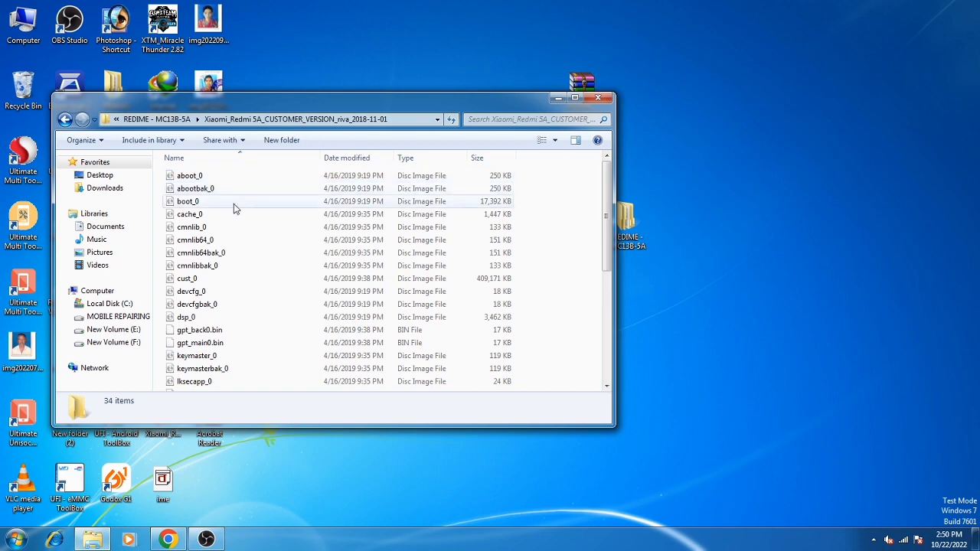
{"action": "scroll", "coordinate": [322, 273], "scroll_direction": "down", "scroll_amount": 5}
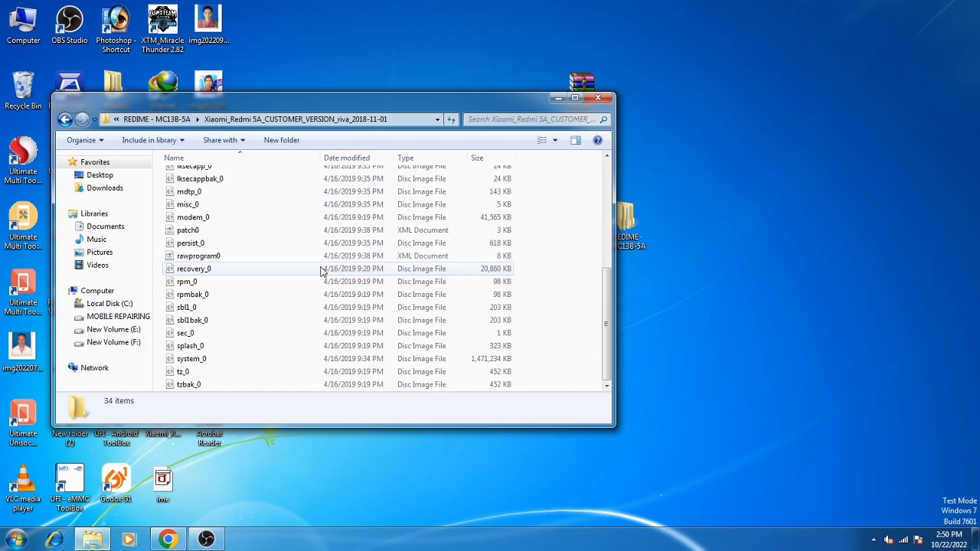
{"action": "left_click", "coordinate": [597, 97]}
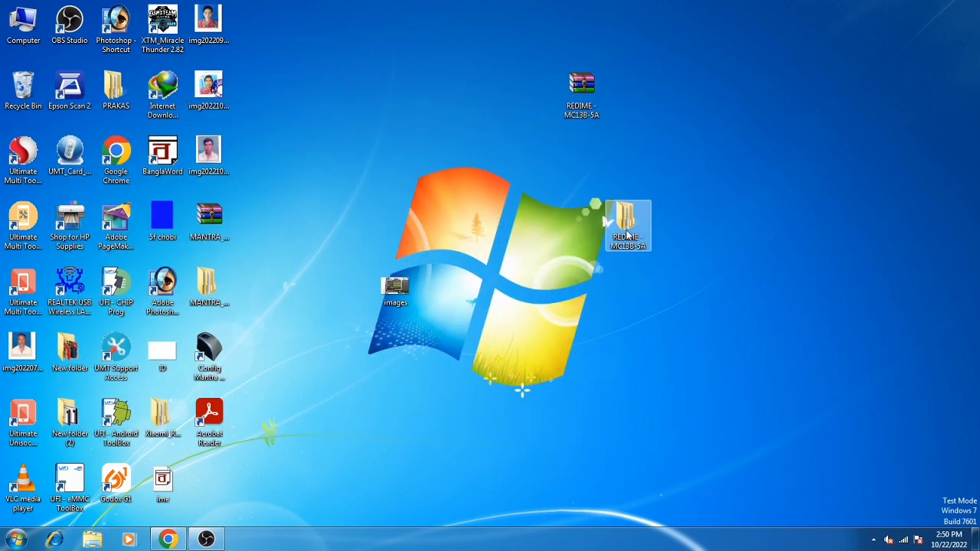
{"action": "left_click_drag", "start_coordinate": [627, 236], "coordinate": [673, 104]}
- Refresh the desktop and launch Ultimate Multi Tool - QcFire
{"action": "right_click", "coordinate": [396, 129]}
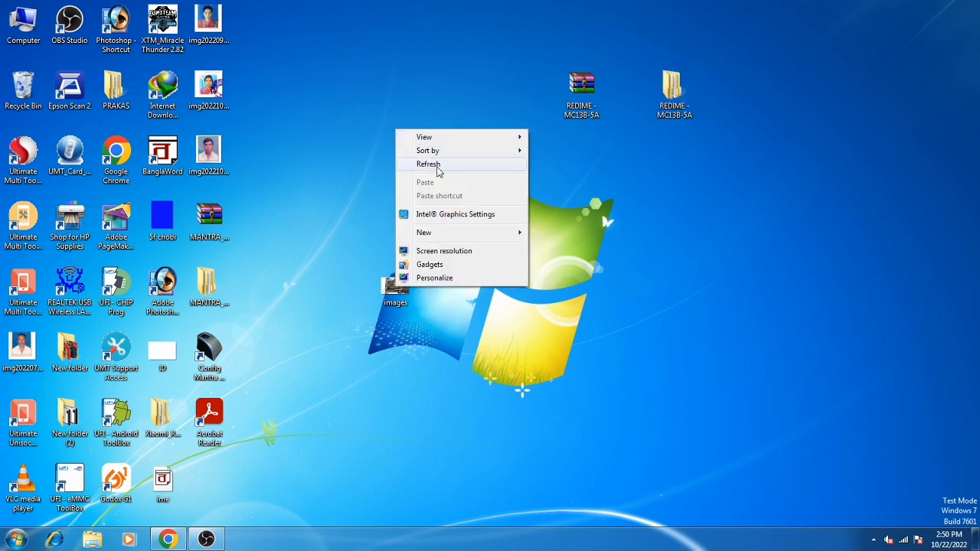
{"action": "left_click", "coordinate": [429, 165]}
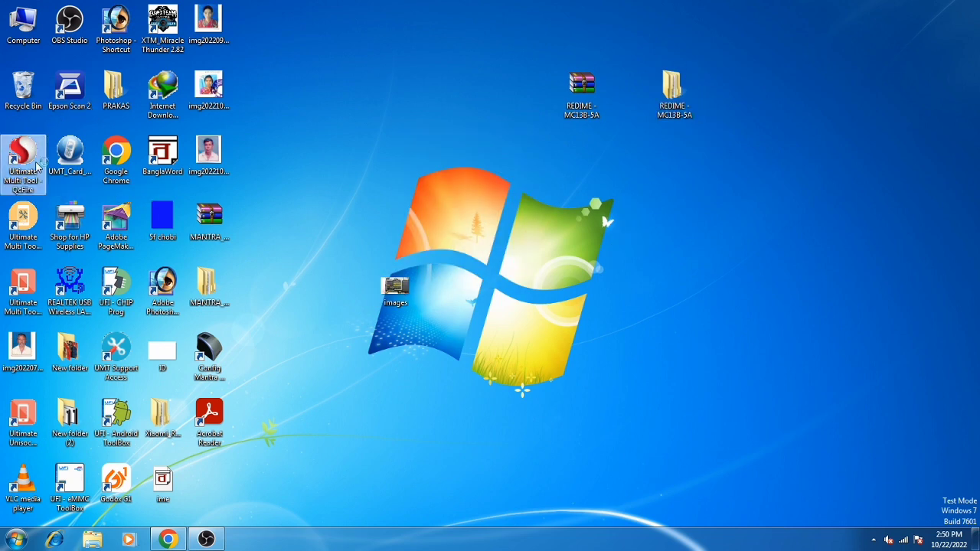
{"action": "left_click", "coordinate": [38, 162]}
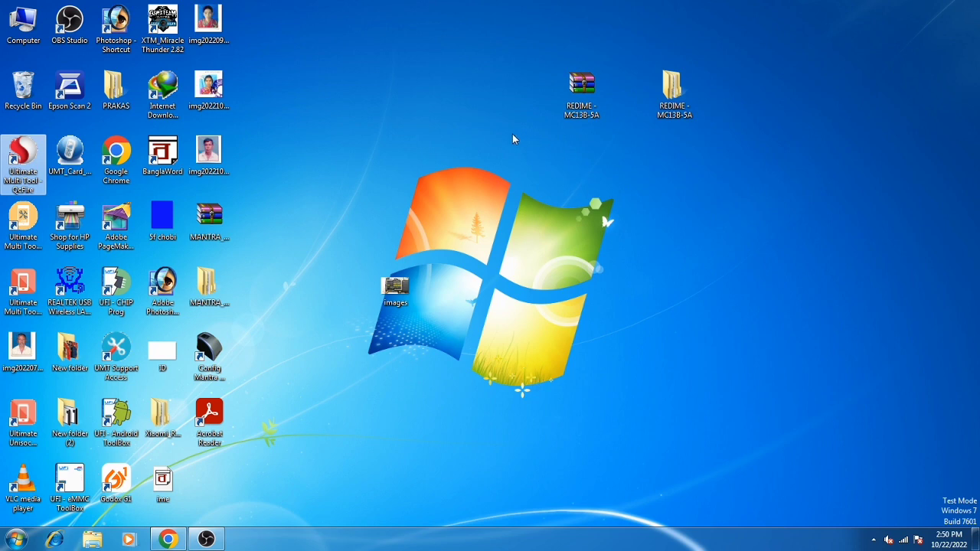
{"action": "right_click", "coordinate": [474, 106]}
{"action": "left_click", "coordinate": [506, 137]}
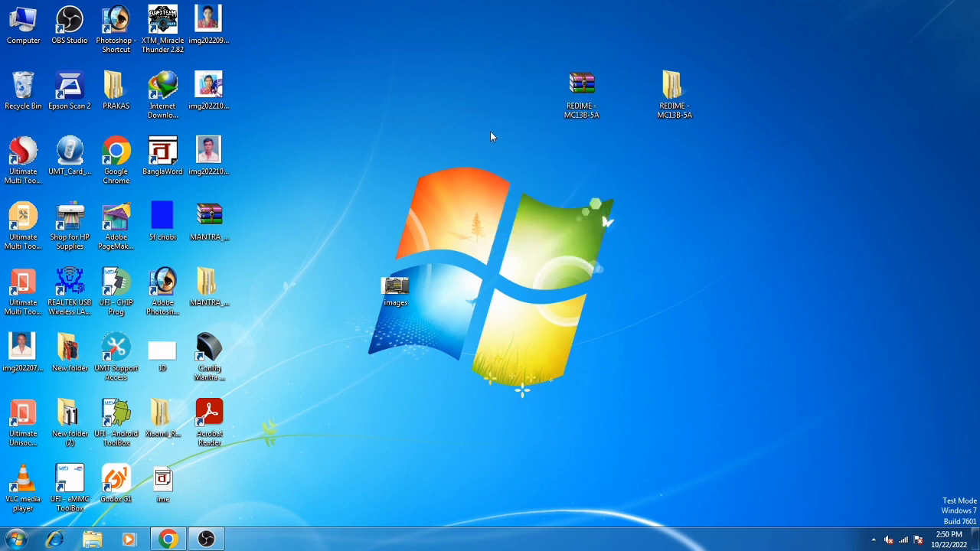
{"action": "right_click", "coordinate": [477, 123]}
{"action": "left_click", "coordinate": [507, 157]}
{"action": "right_click", "coordinate": [485, 125]}
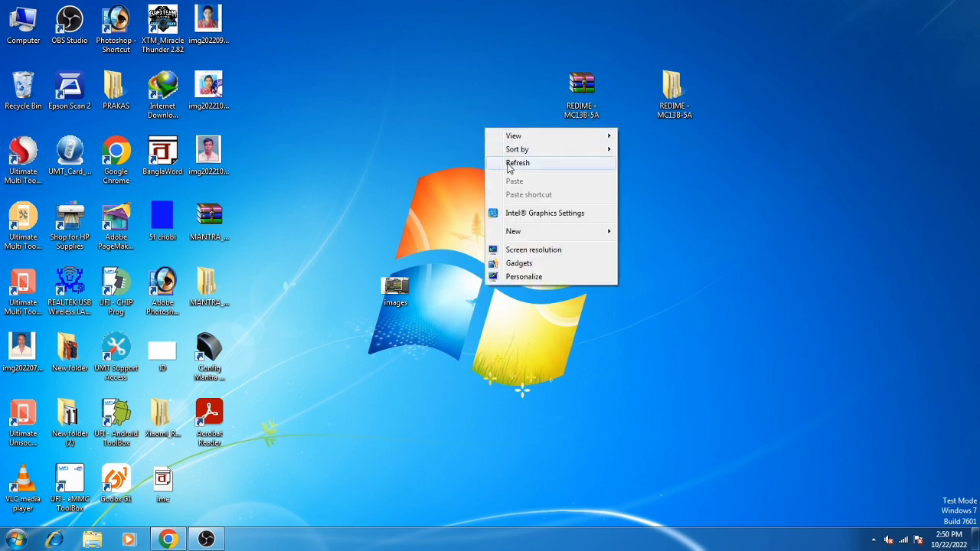
{"action": "left_click", "coordinate": [505, 159]}
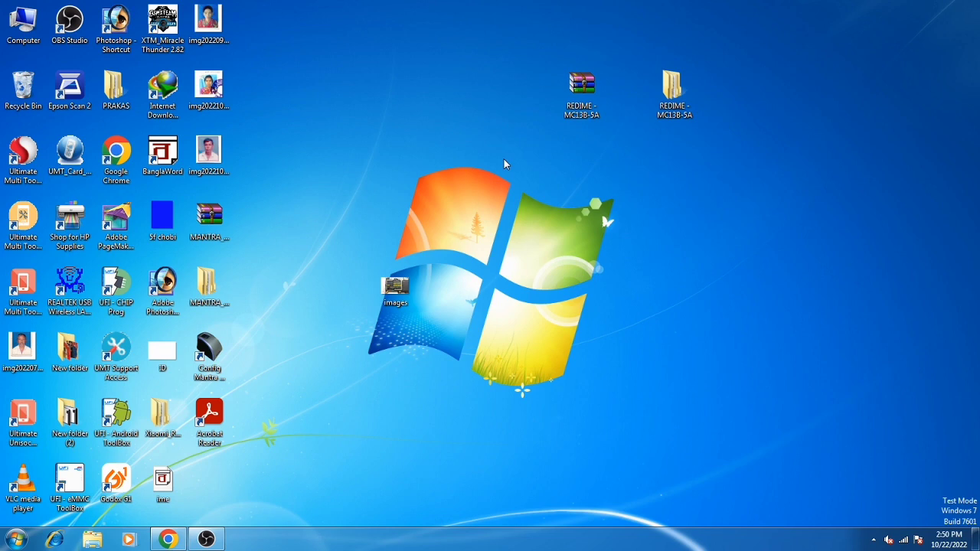
- Look through the Read & Tools, Flasher, Xiaomi Special and Xiaomi FB Flasher functions
{"action": "left_click", "coordinate": [409, 140]}
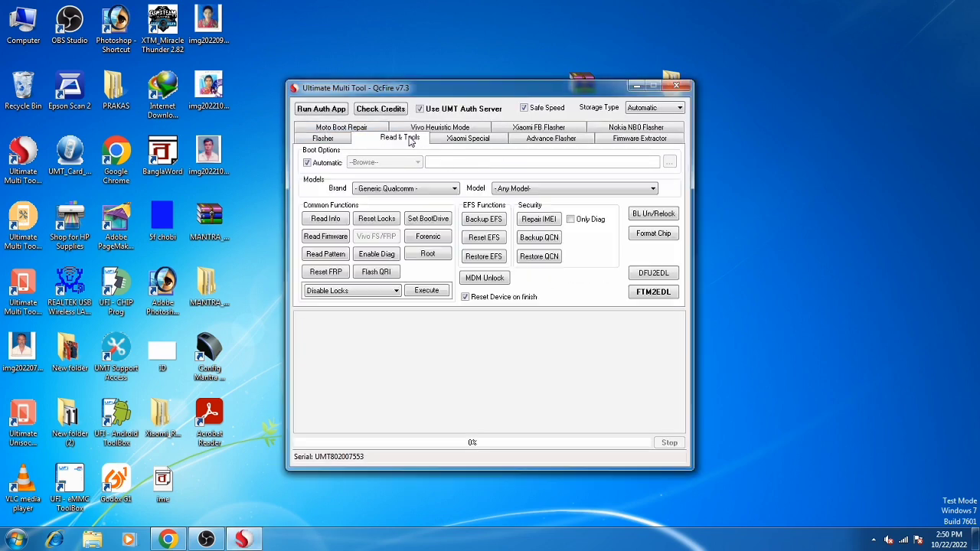
{"action": "left_click", "coordinate": [337, 142]}
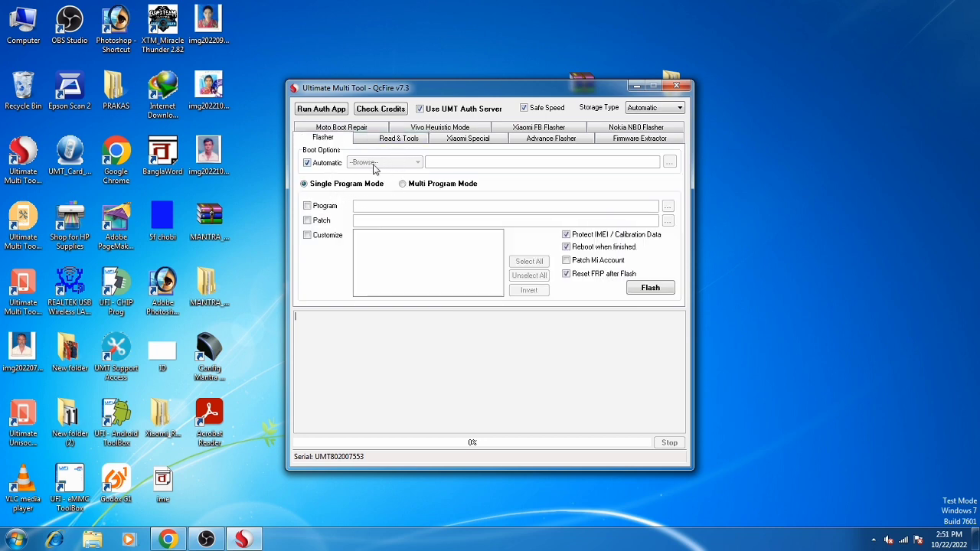
{"action": "left_click", "coordinate": [464, 140]}
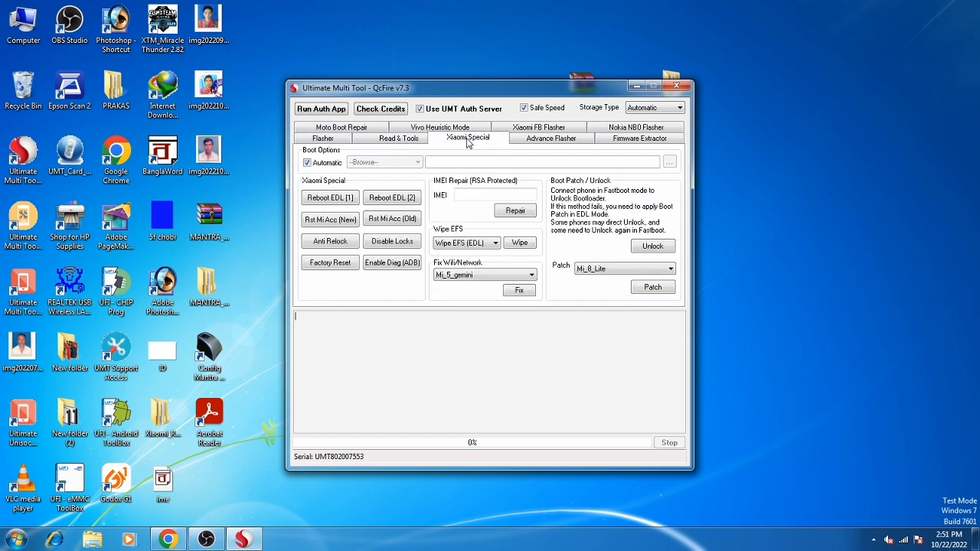
{"action": "left_click", "coordinate": [542, 128]}
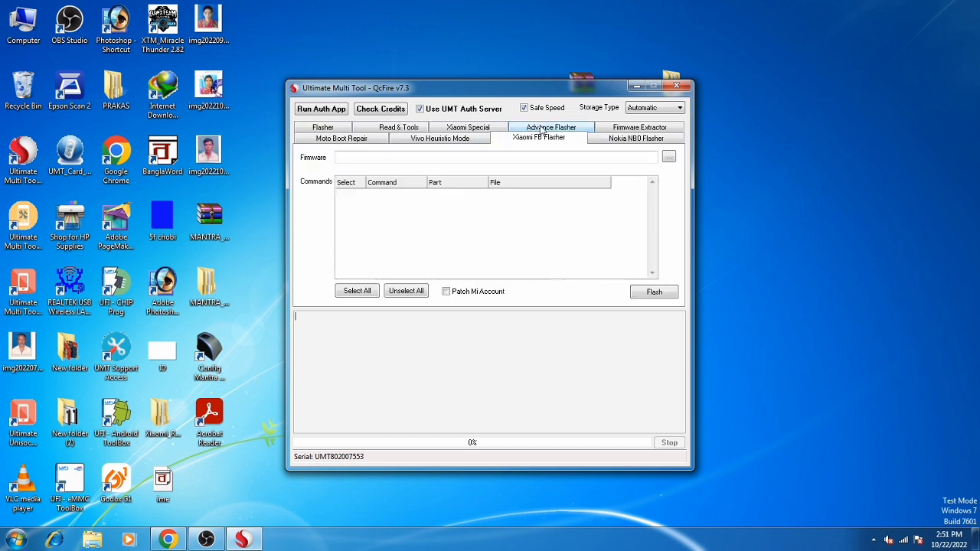
{"action": "left_click", "coordinate": [470, 129]}
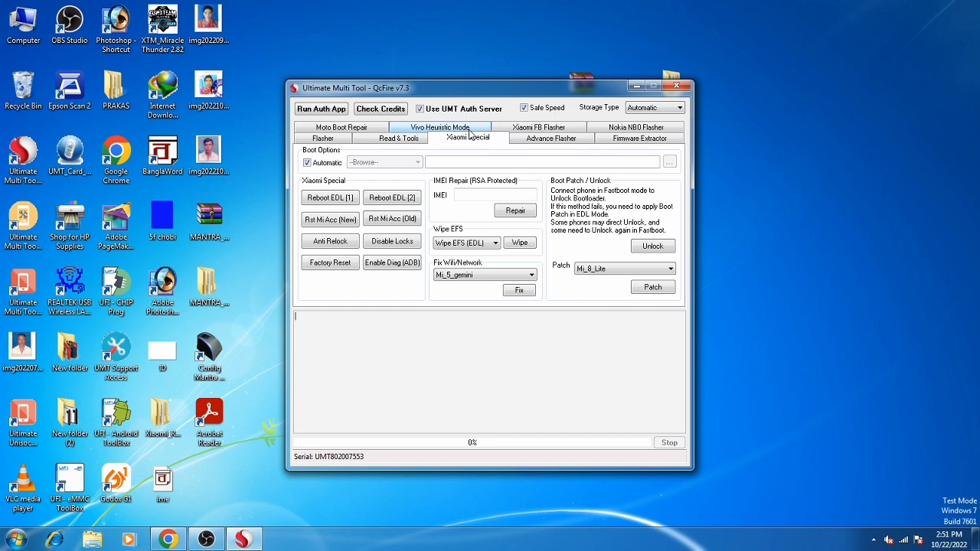
- In the Flasher, enable Program and load the rawprogram0 XML from the desktop's REDIME - MC13B-5A firmware folder
{"action": "left_click", "coordinate": [325, 139]}
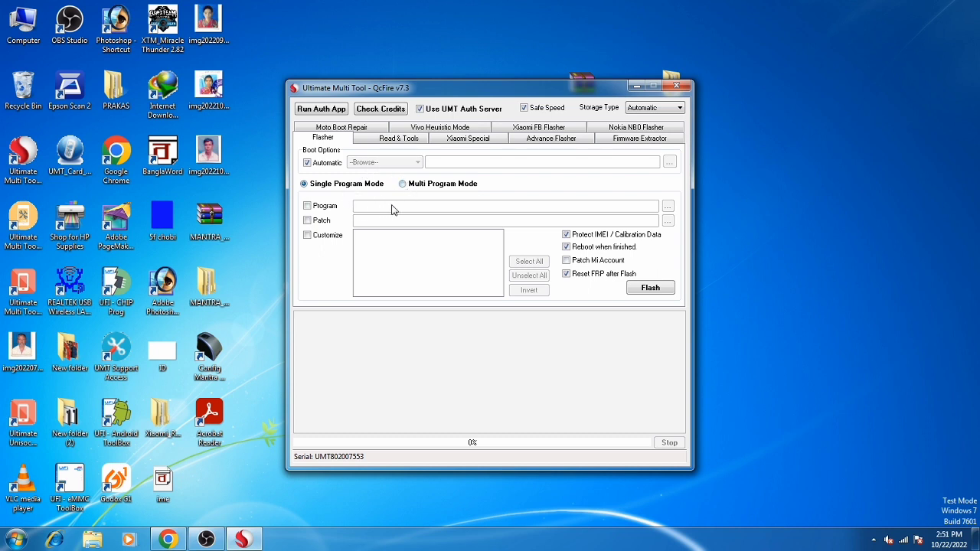
{"action": "left_click", "coordinate": [308, 207]}
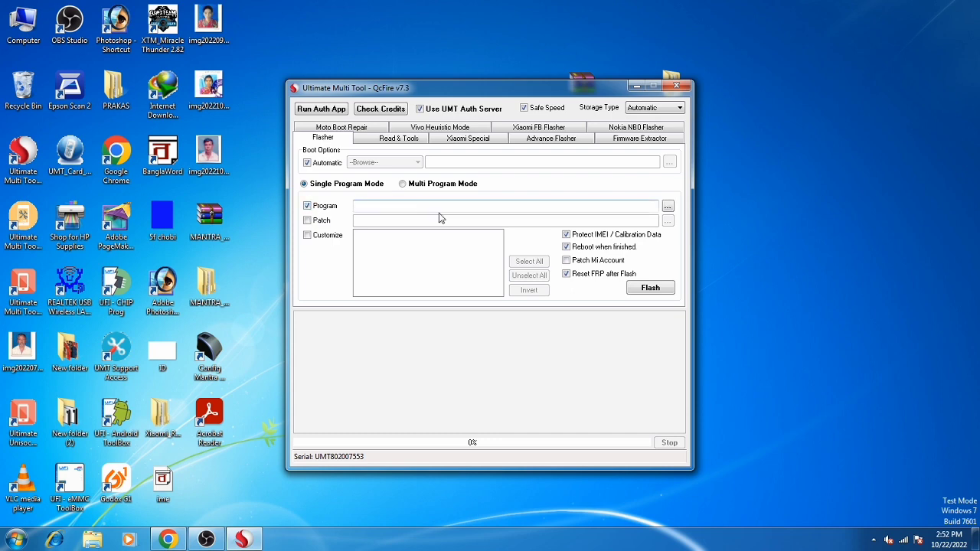
{"action": "left_click", "coordinate": [667, 207]}
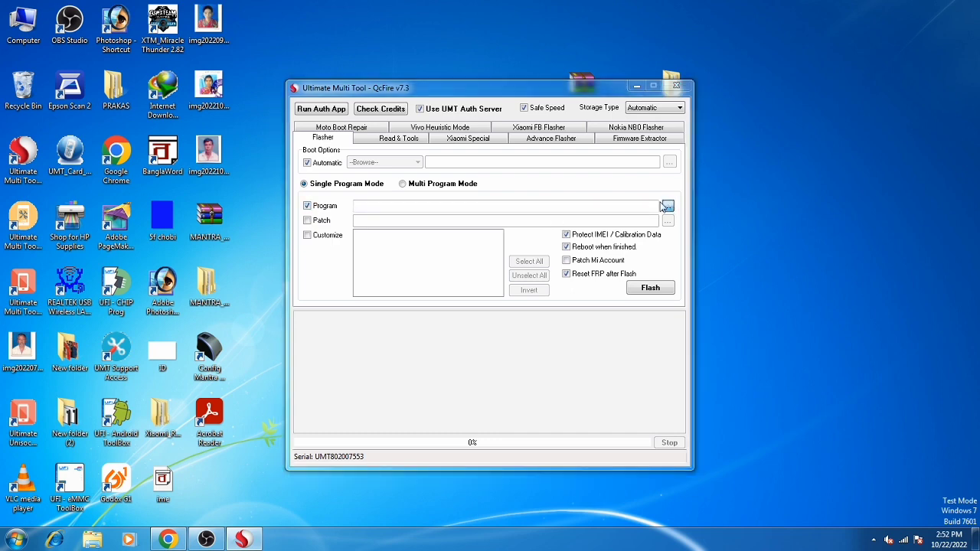
{"action": "left_click", "coordinate": [349, 194]}
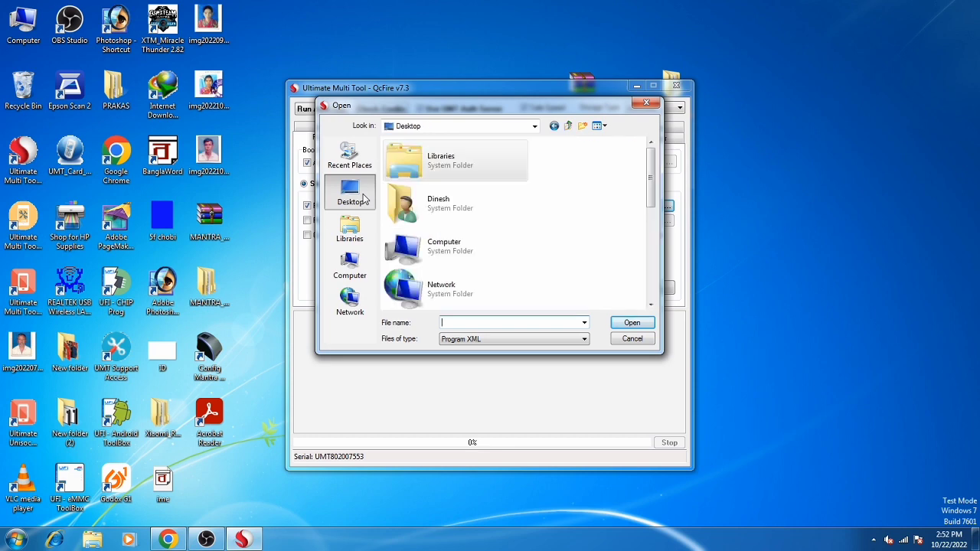
{"action": "left_click_drag", "start_coordinate": [651, 182], "coordinate": [634, 284]}
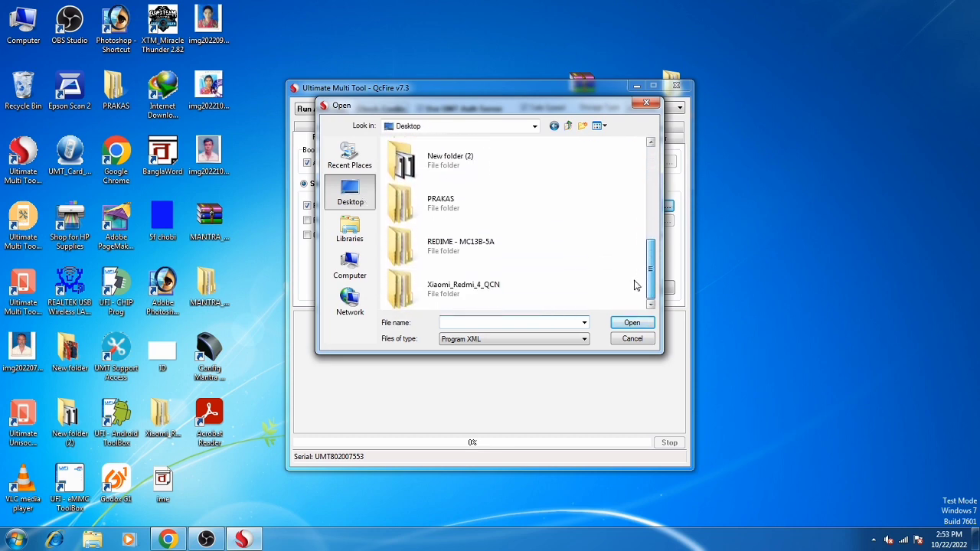
{"action": "double_click", "coordinate": [482, 245]}
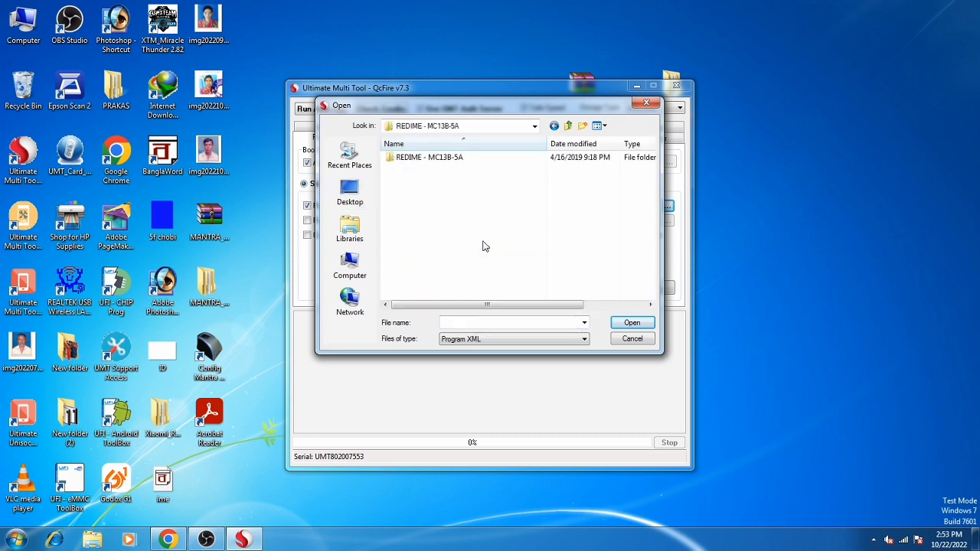
{"action": "double_click", "coordinate": [470, 161]}
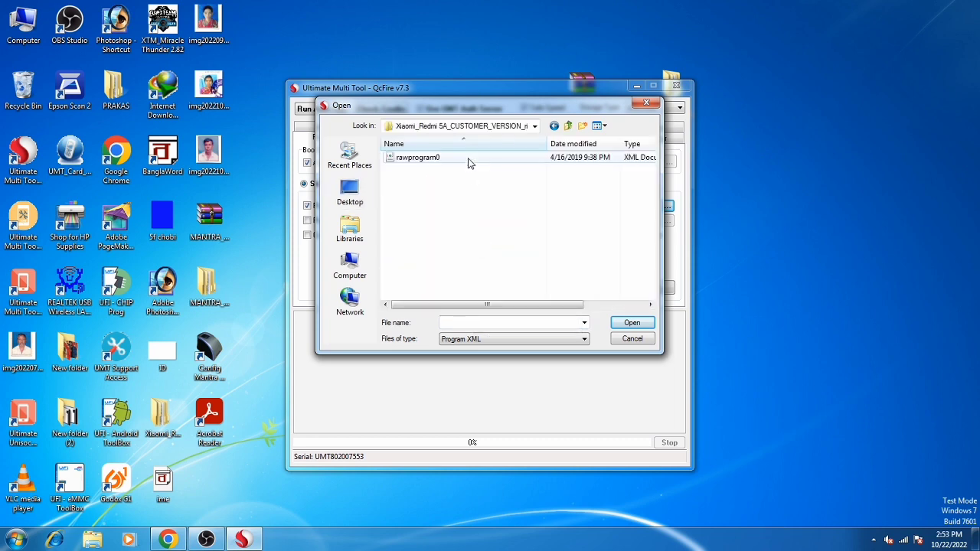
{"action": "left_click", "coordinate": [470, 159]}
{"action": "left_click", "coordinate": [631, 323]}
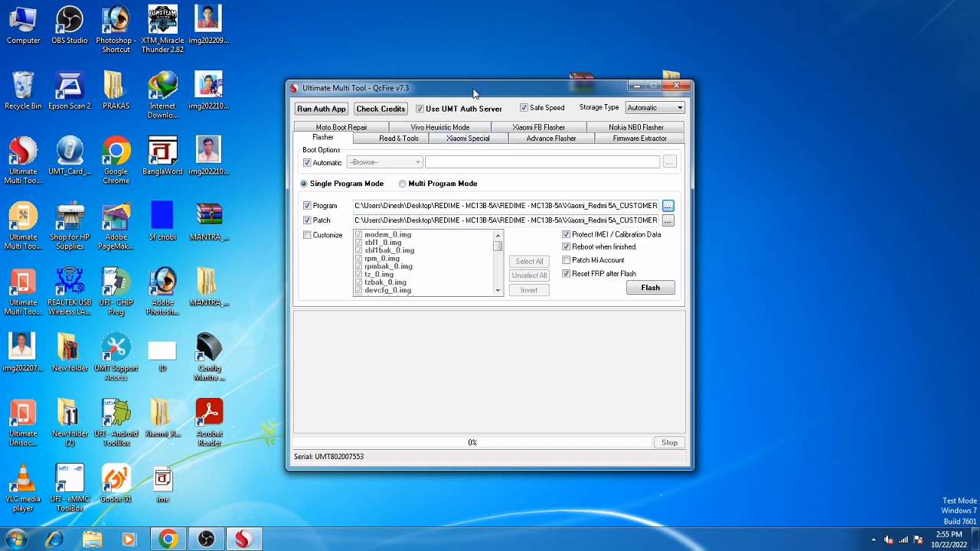
- Move the QcFire window aside and open Device Manager in Computer Management, collapsing System devices and expanding Ports (COM & LPT)
{"action": "left_click_drag", "start_coordinate": [475, 87], "coordinate": [744, 57]}
{"action": "right_click", "coordinate": [37, 28]}
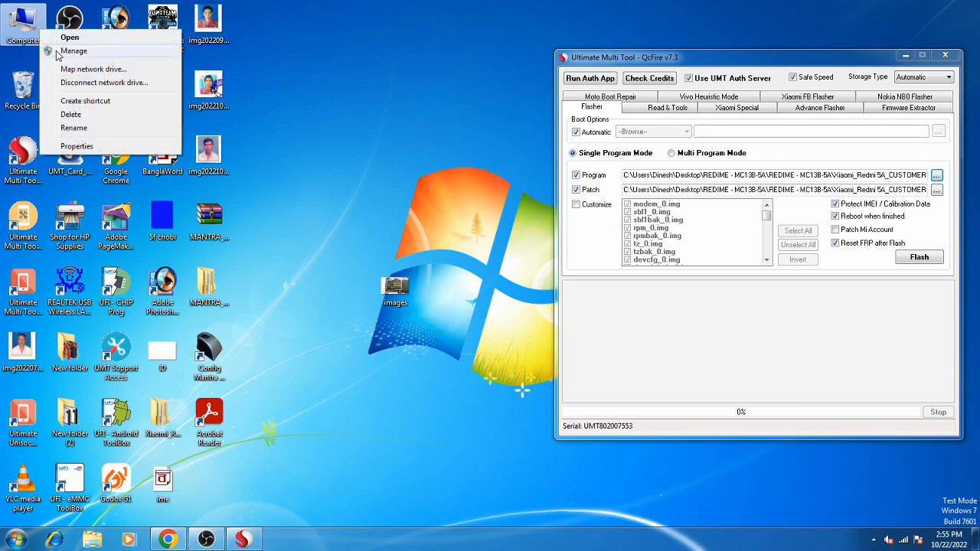
{"action": "left_click", "coordinate": [58, 51]}
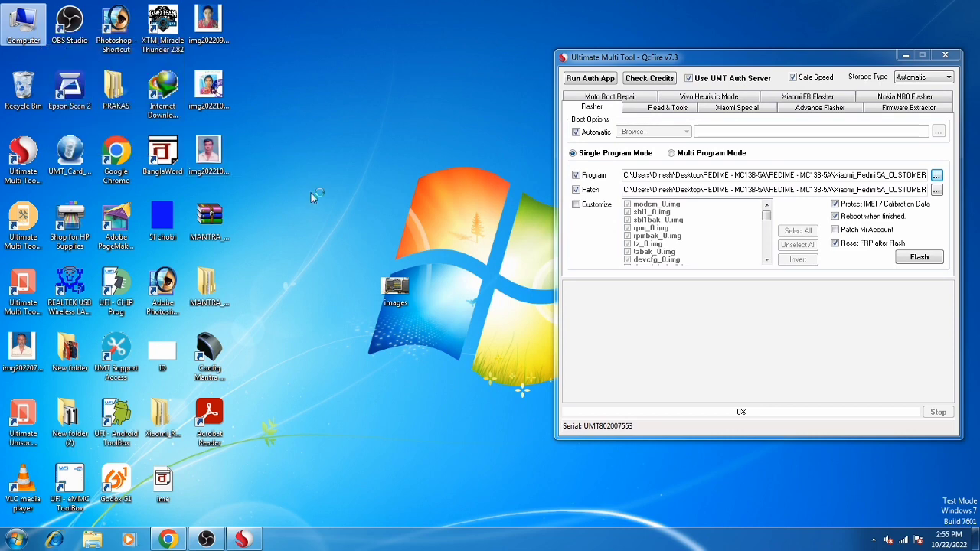
{"action": "right_click", "coordinate": [355, 73]}
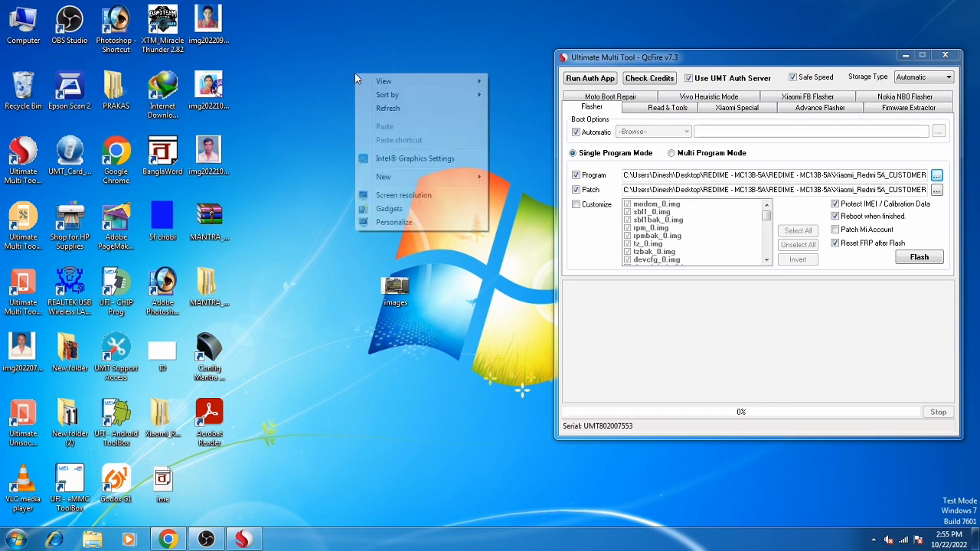
{"action": "left_click", "coordinate": [385, 107]}
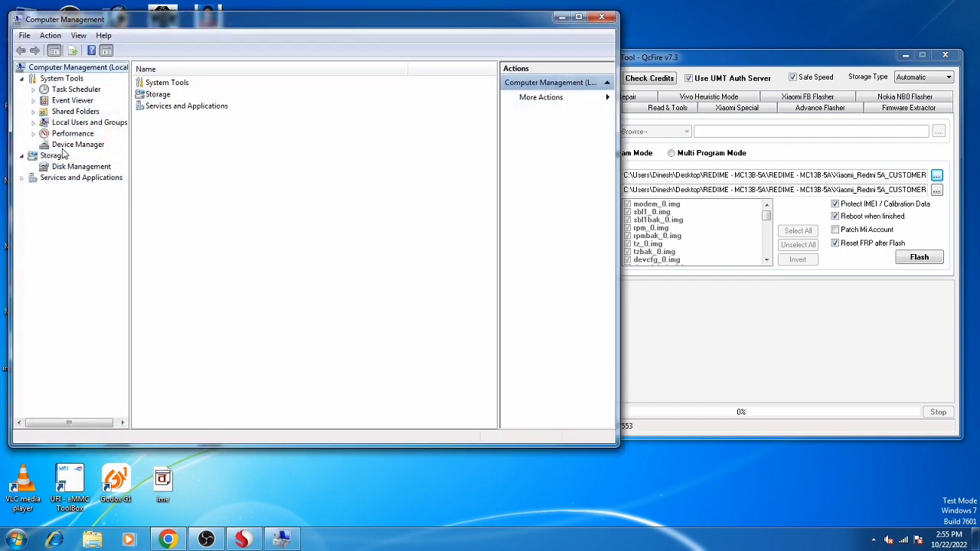
{"action": "left_click", "coordinate": [65, 145]}
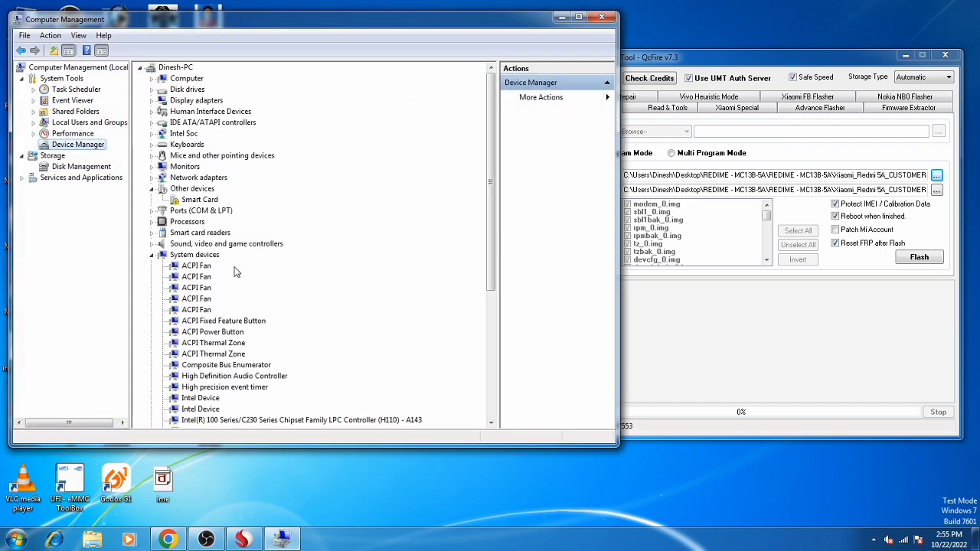
{"action": "left_click", "coordinate": [153, 258]}
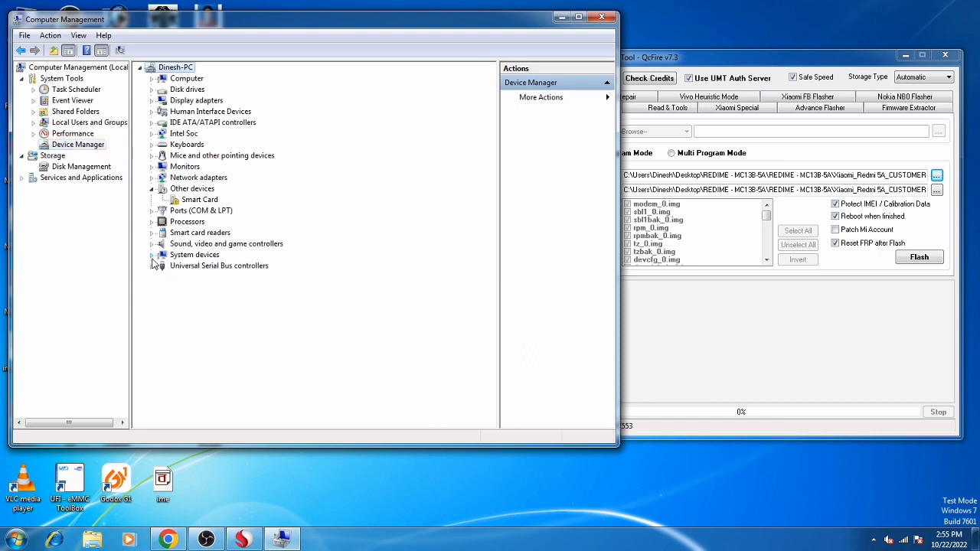
{"action": "left_click", "coordinate": [153, 212]}
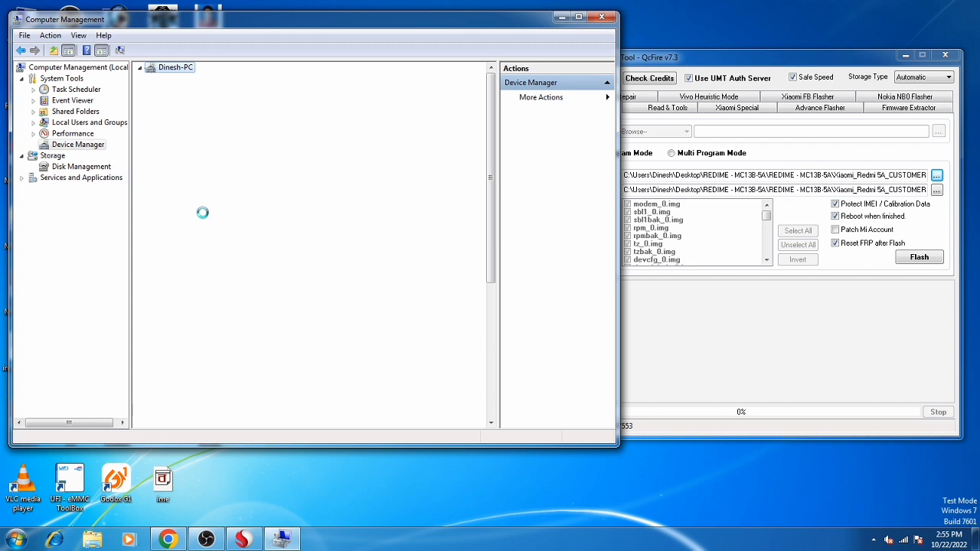
- Start flashing the loaded Redmi 5A firmware to the connected phone and move the QcFire window toward the middle of the desktop
{"action": "left_click", "coordinate": [924, 258]}
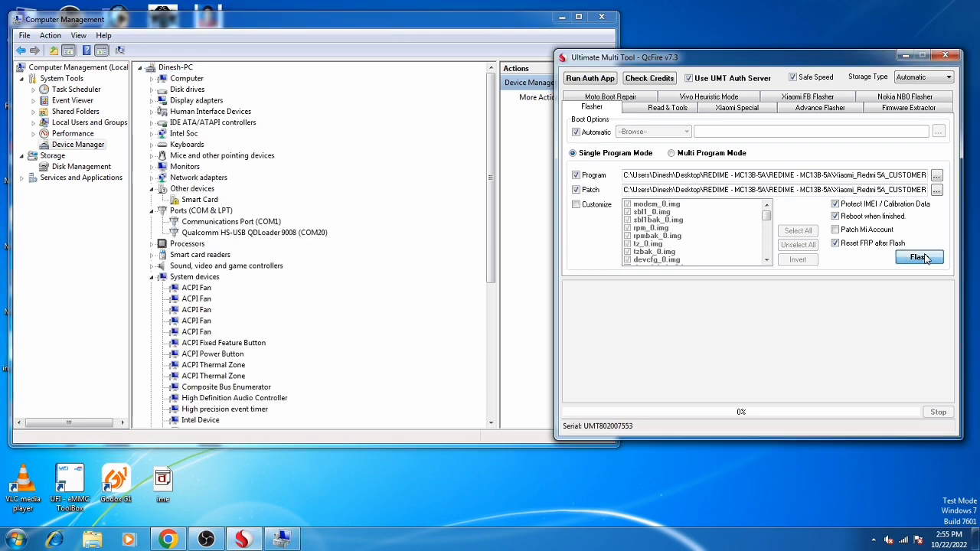
{"action": "left_click", "coordinate": [924, 259]}
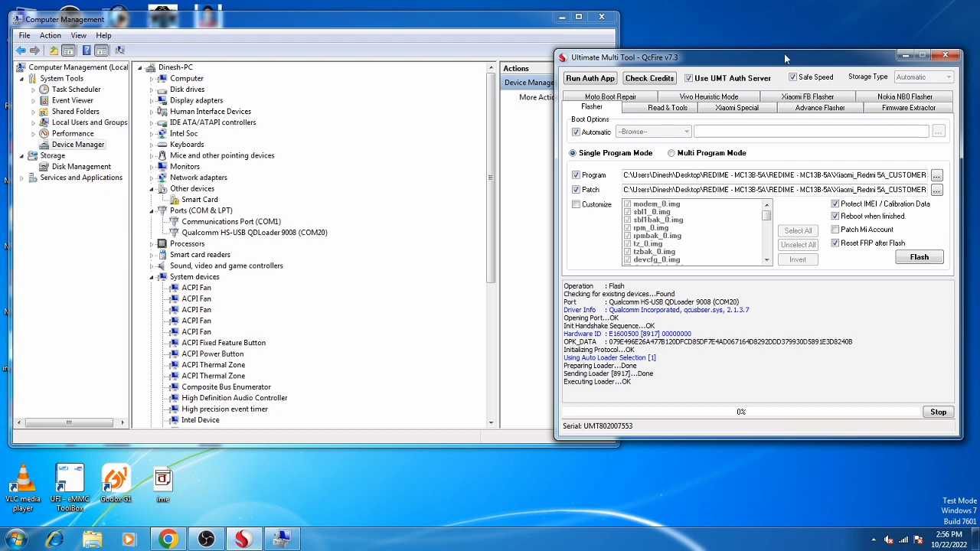
{"action": "left_click_drag", "start_coordinate": [785, 53], "coordinate": [532, 69]}
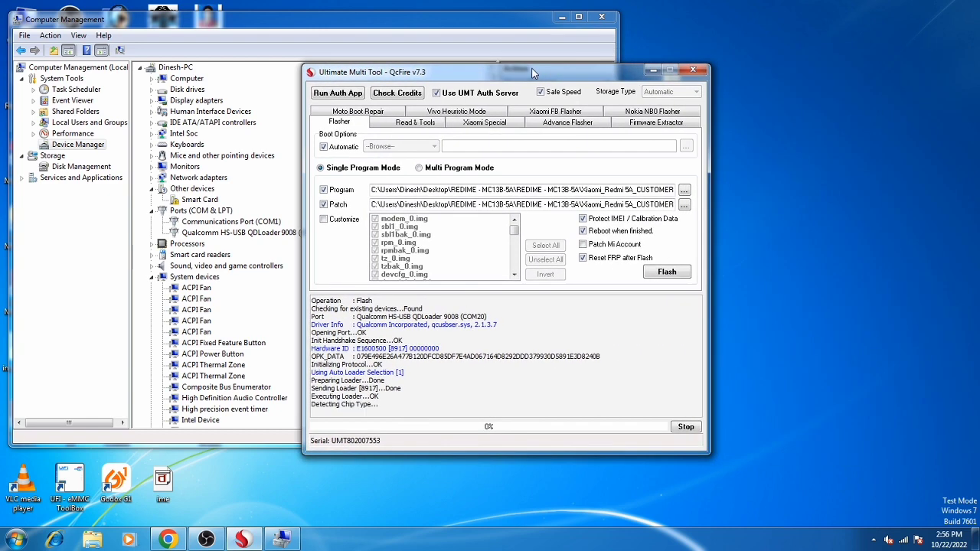